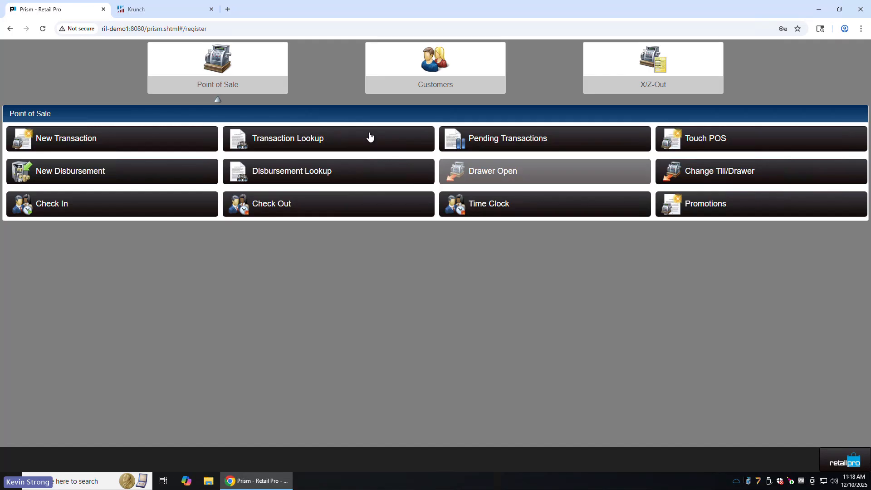
Step: Search the store's transactions with the preset lookup filters and open the most recent sale
click(305, 144)
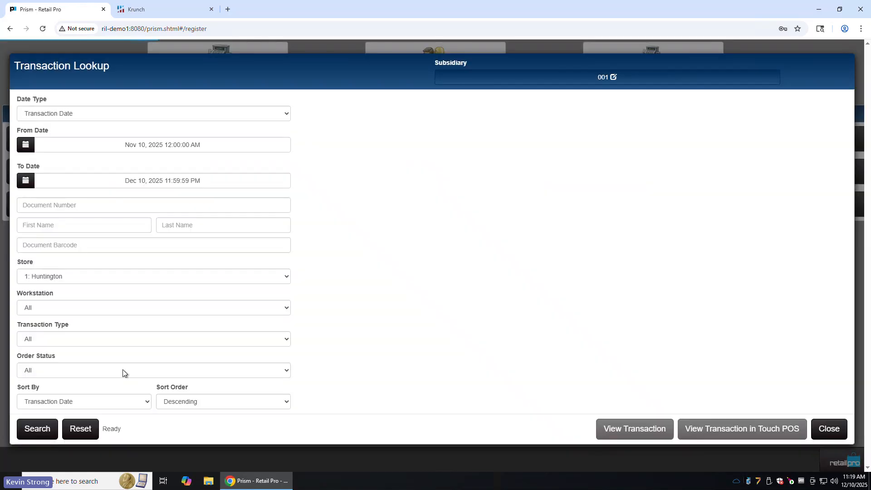
click(41, 435)
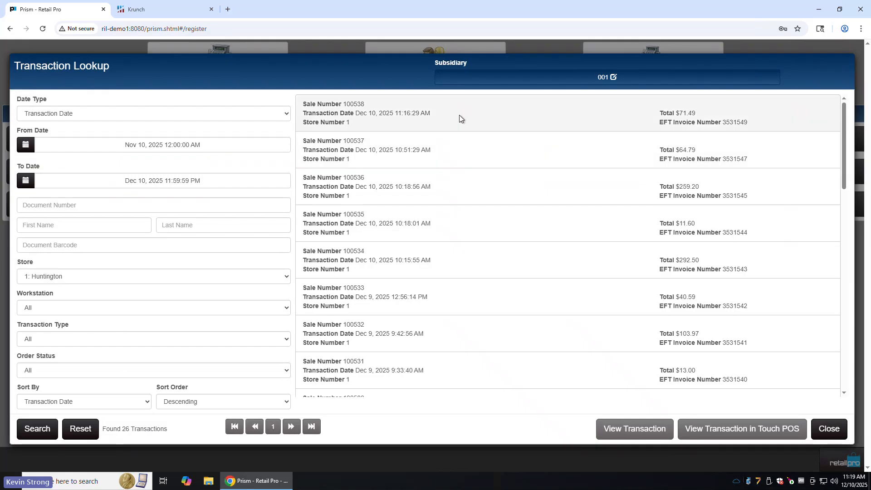
click(509, 116)
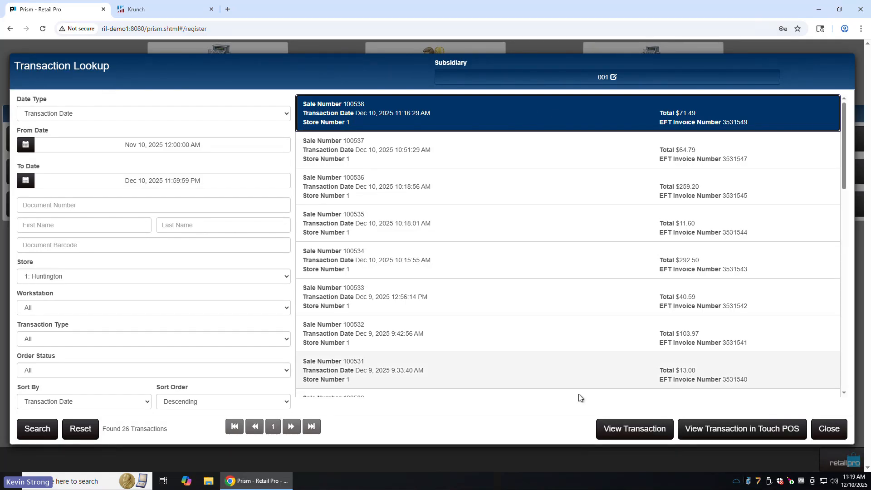
click(613, 429)
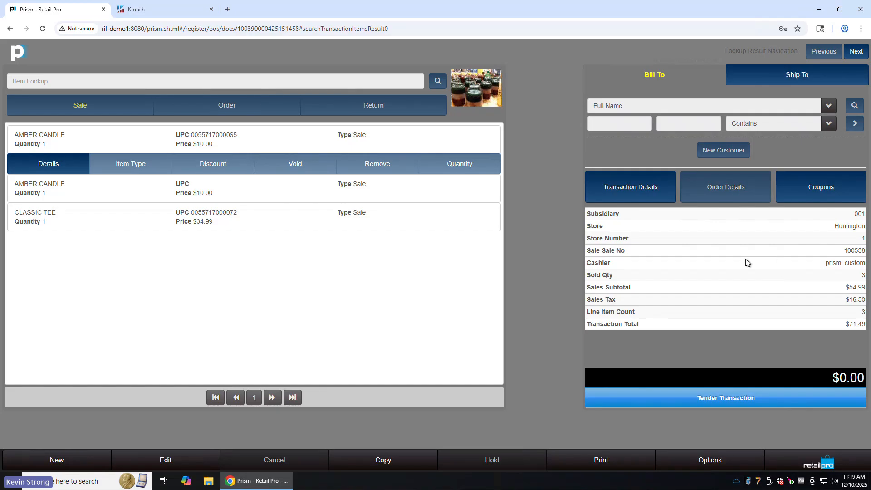
Step: Examine the sale's cashier and the authorization of its card payment in the tender view, and return to the sale
drag(827, 263, 865, 264)
click(653, 267)
drag(819, 263, 857, 263)
click(655, 263)
click(728, 389)
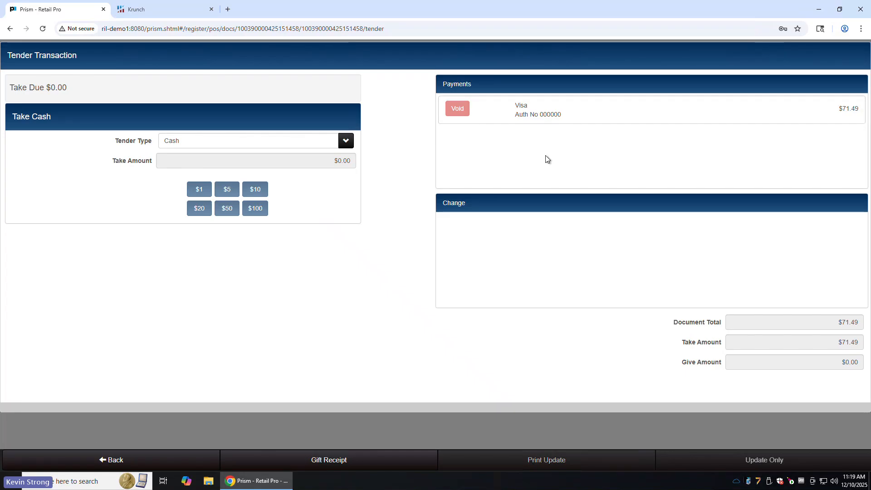
double_click(550, 115)
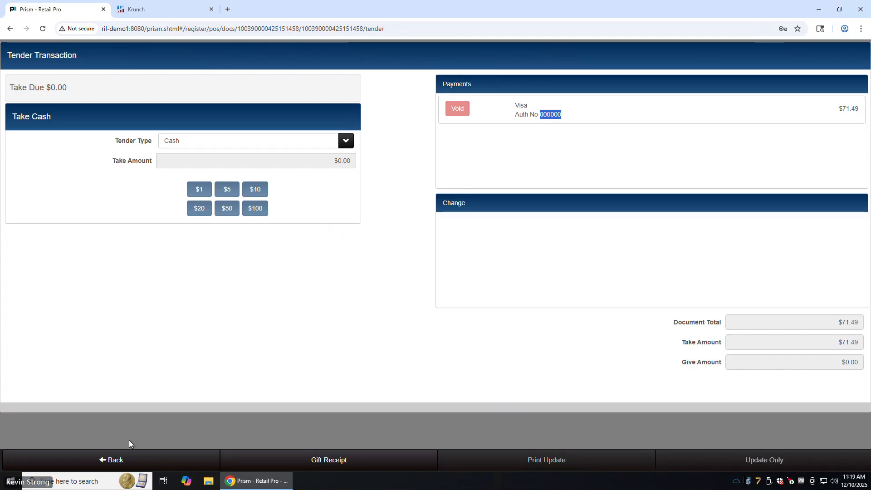
click(100, 461)
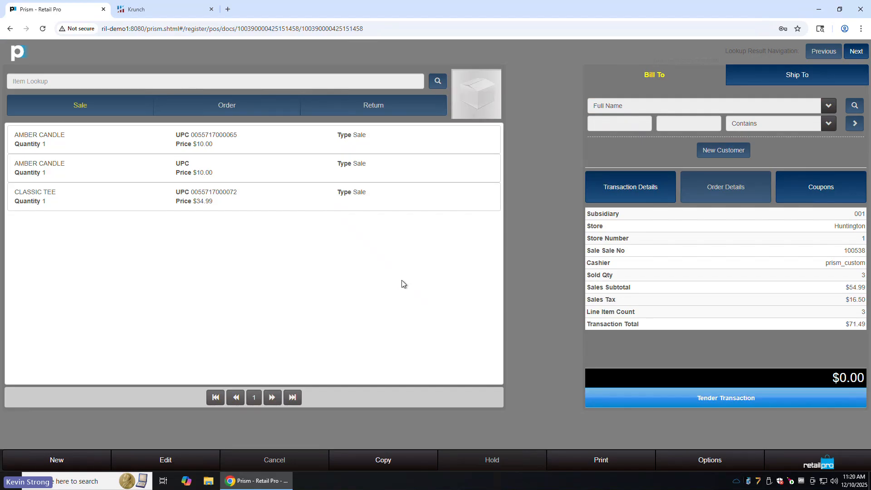
Step: Switch to Retail Pro Reports, sign in with the prefilled credentials, and open the BHD Store Sales by Workstation report for running
click(161, 9)
click(547, 278)
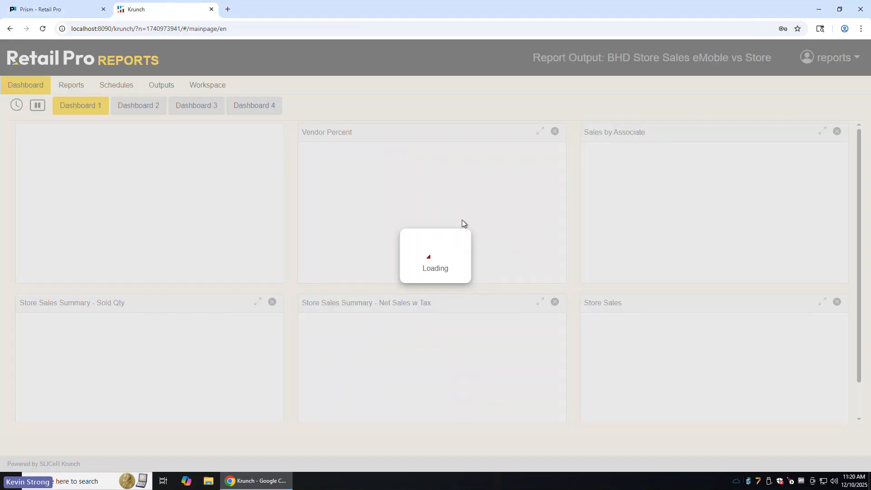
click(71, 86)
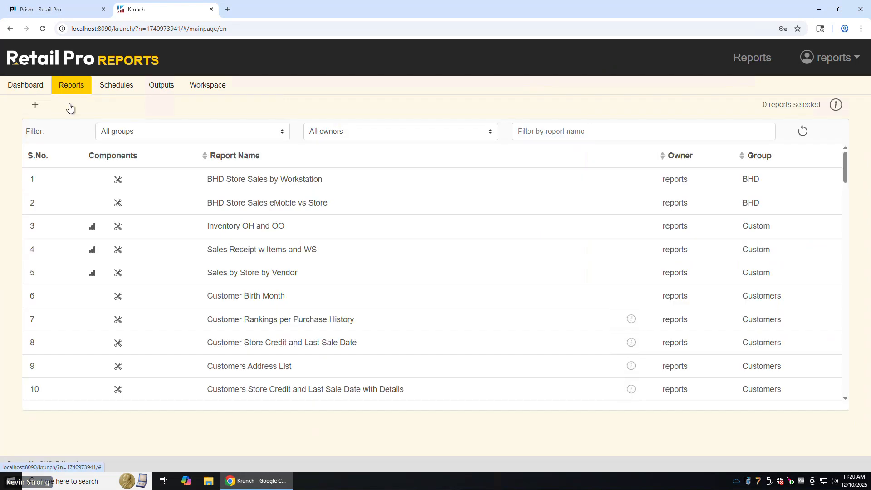
click(282, 184)
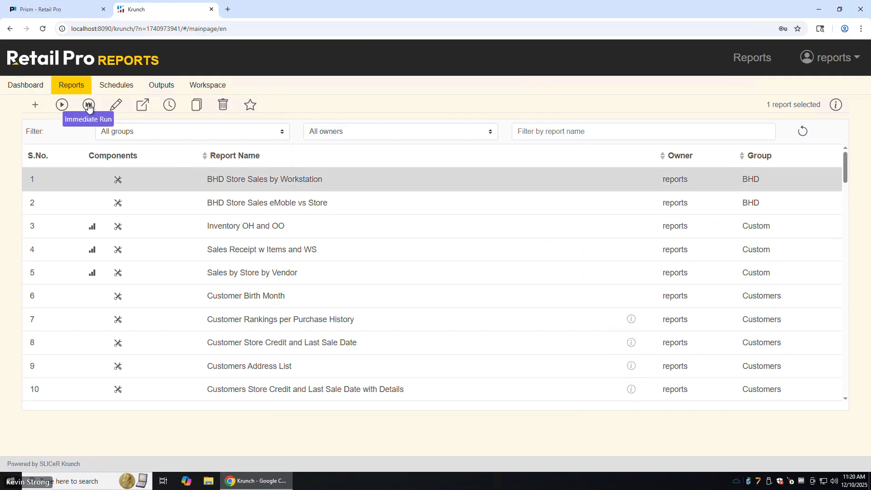
click(61, 106)
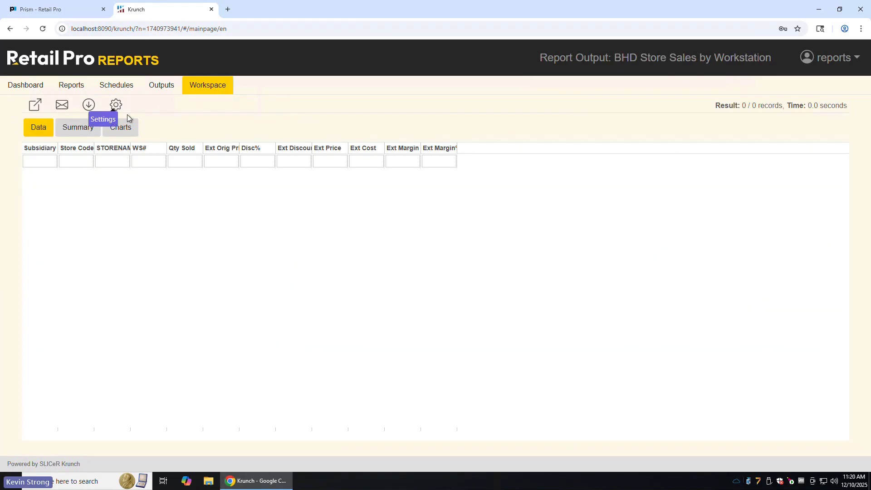
Step: Run the workstation sales report with SOLD DATE FILTER from 2025-12-01 to 2025-12-10
click(117, 105)
click(233, 161)
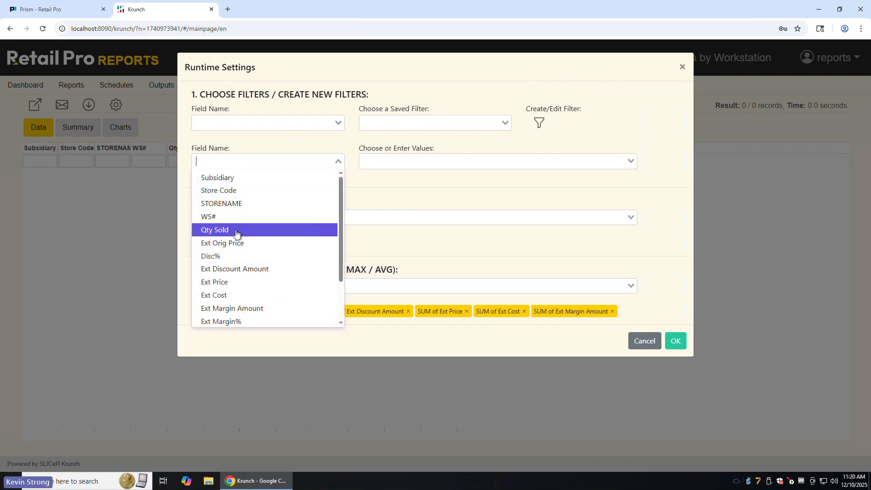
scroll(231, 309, down, 2)
click(231, 319)
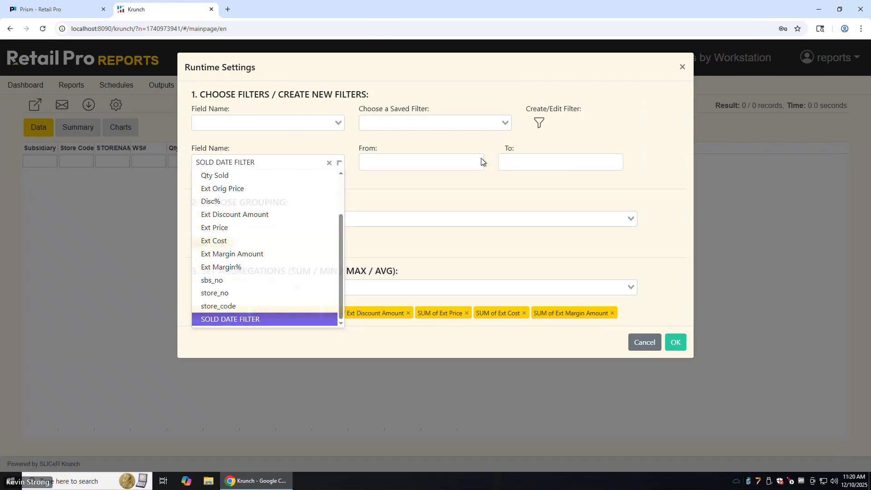
click(481, 161)
click(392, 213)
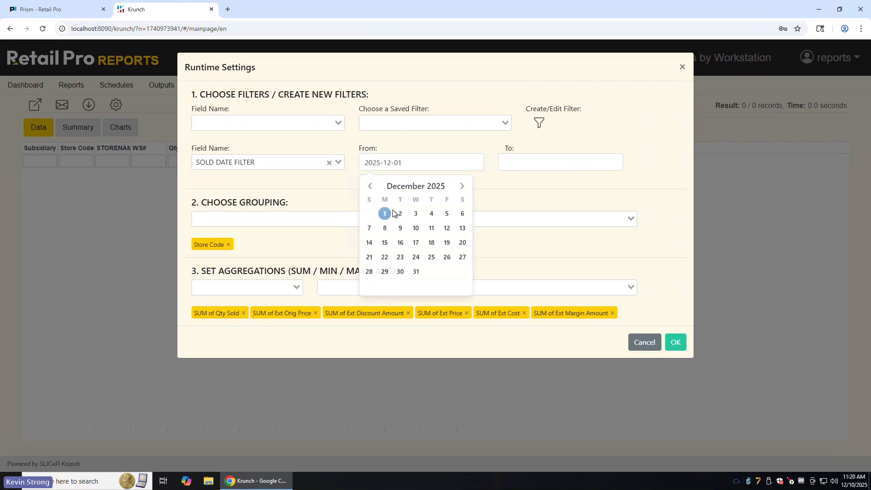
click(550, 162)
click(554, 228)
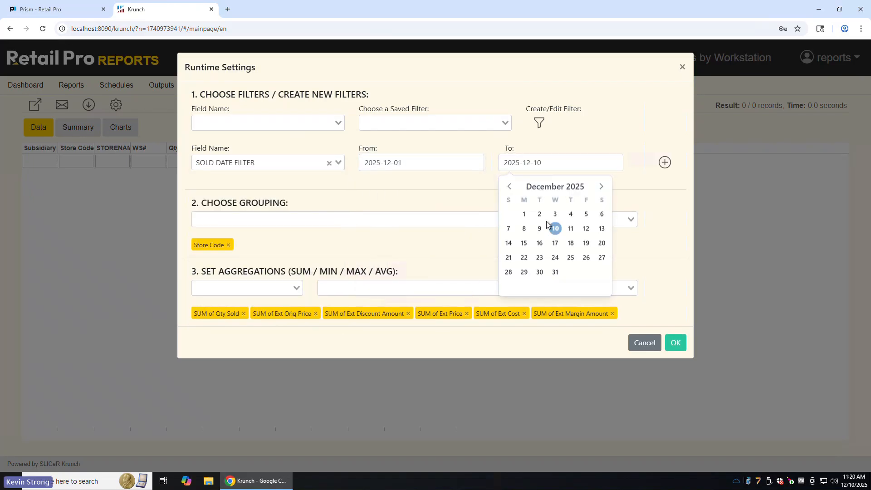
click(665, 162)
click(670, 344)
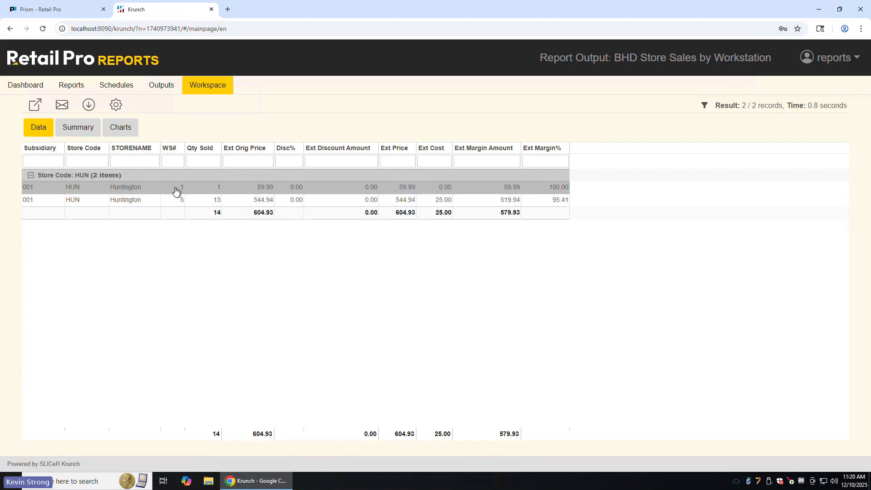
Step: Switch to Prism to recheck the open sale, and return to the report list in Retail Pro Reports
click(58, 9)
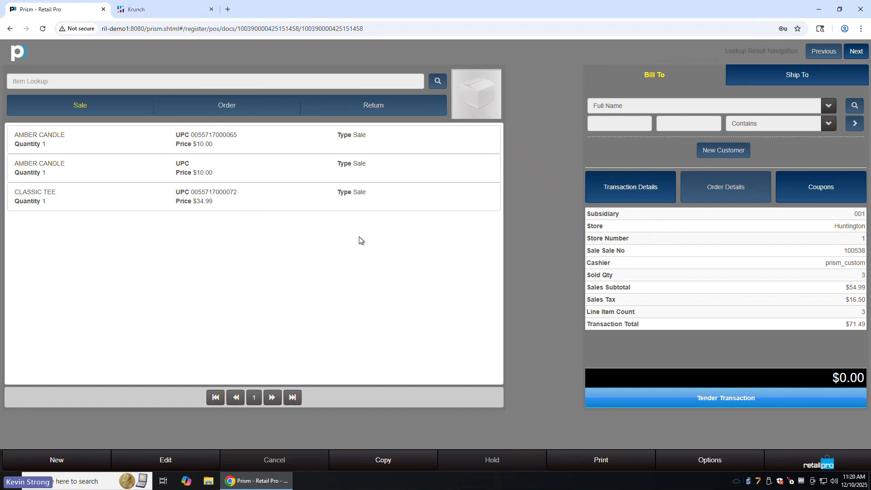
click(180, 10)
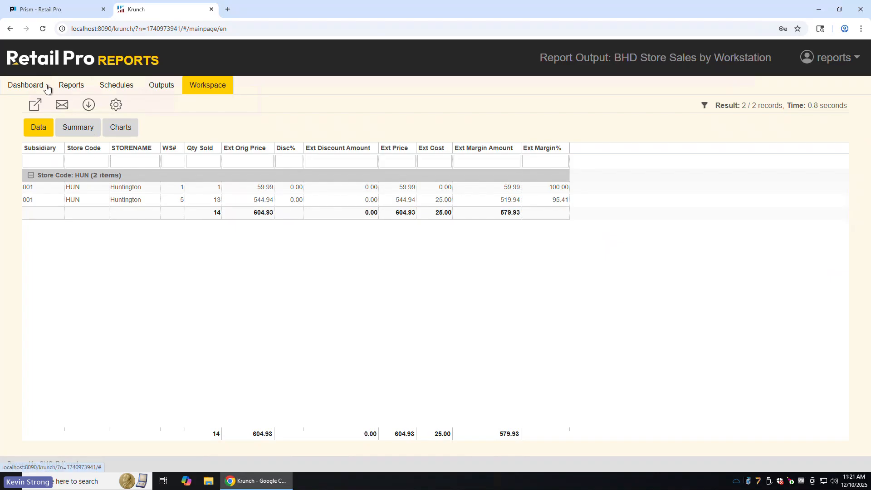
click(70, 87)
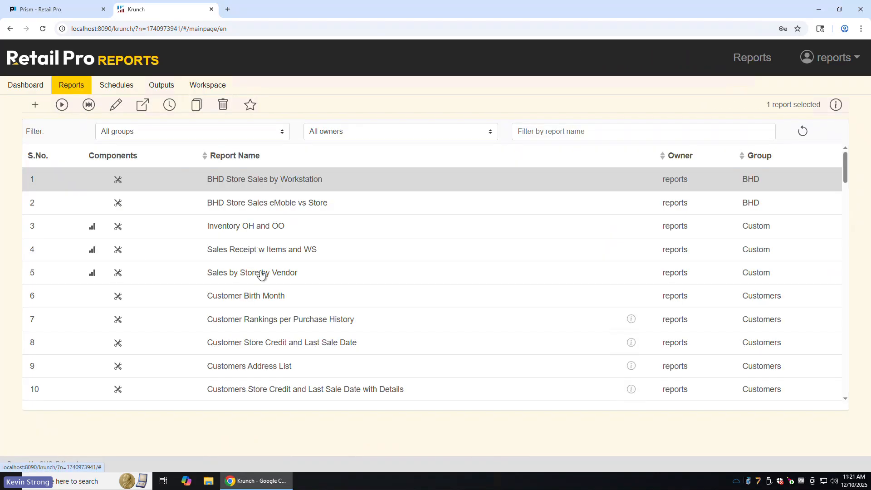
Step: Filter the report list by the name "store" and open the Store Sales Summary report for running
scroll(261, 274, down, 2)
scroll(256, 318, down, 3)
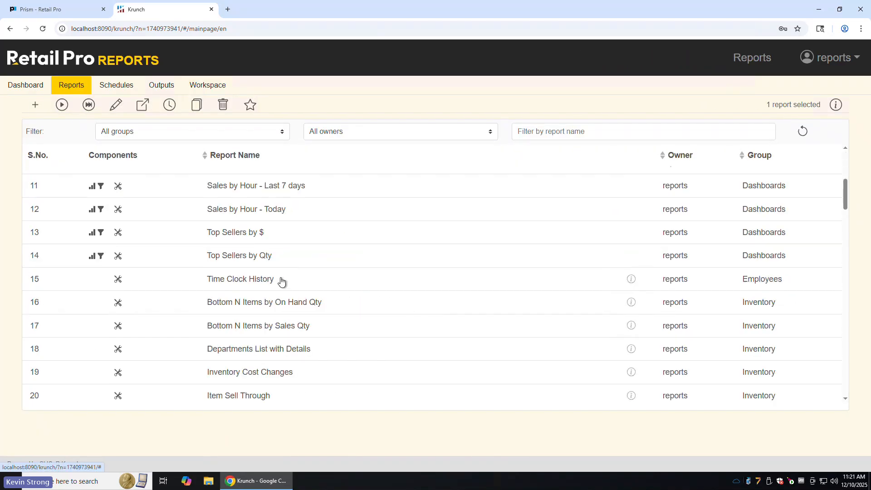
click(551, 132)
text(stor)
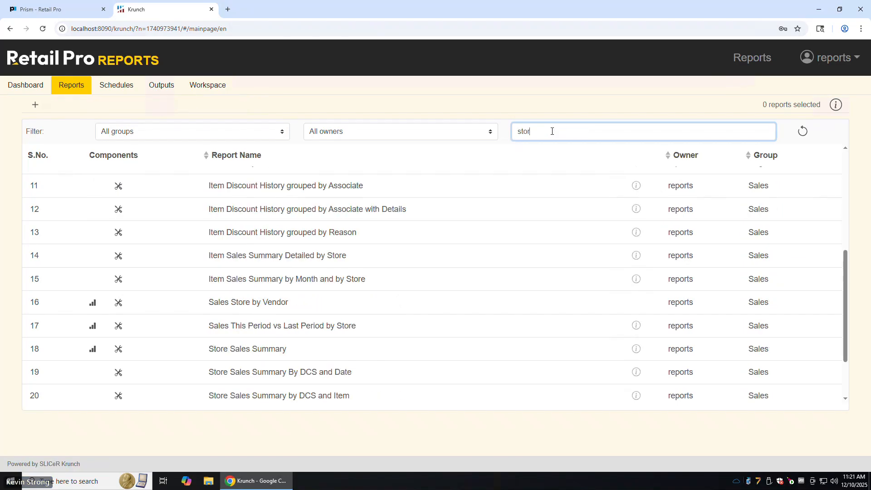
text(e)
click(249, 278)
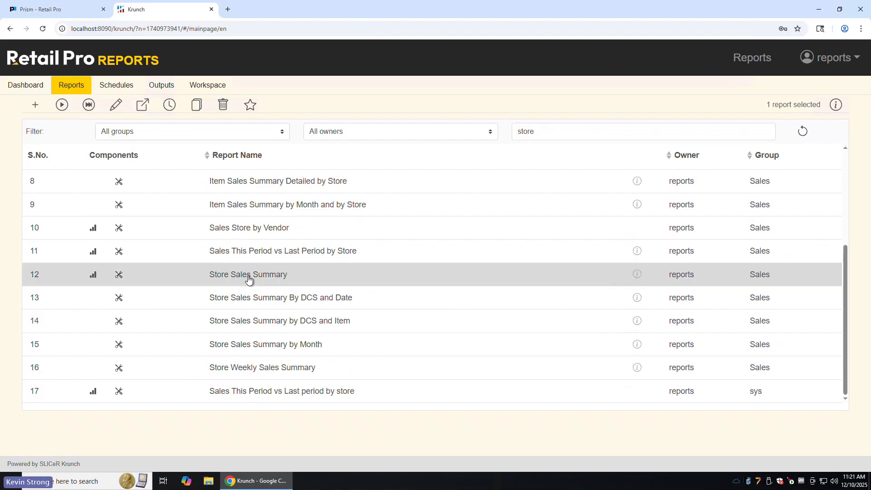
click(62, 105)
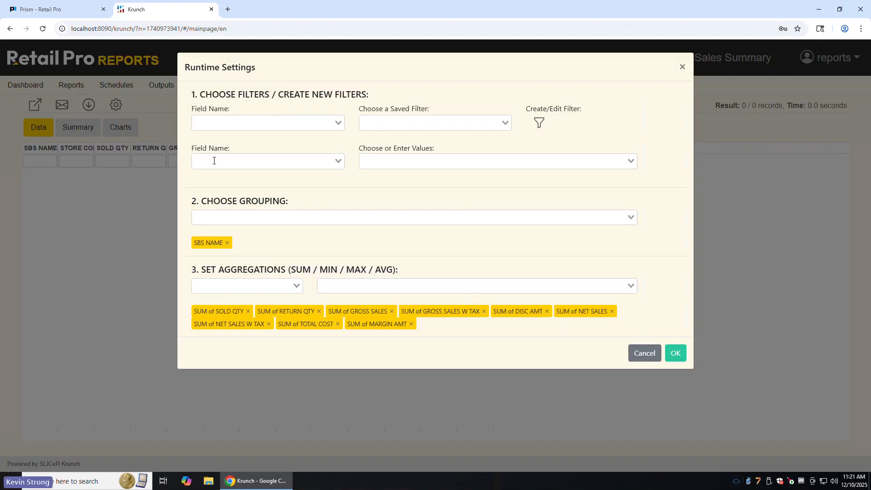
Step: Run the Store Sales Summary report with Date Filter from 2025-12-01 to 2025-12-10
click(214, 160)
scroll(253, 211, down, 3)
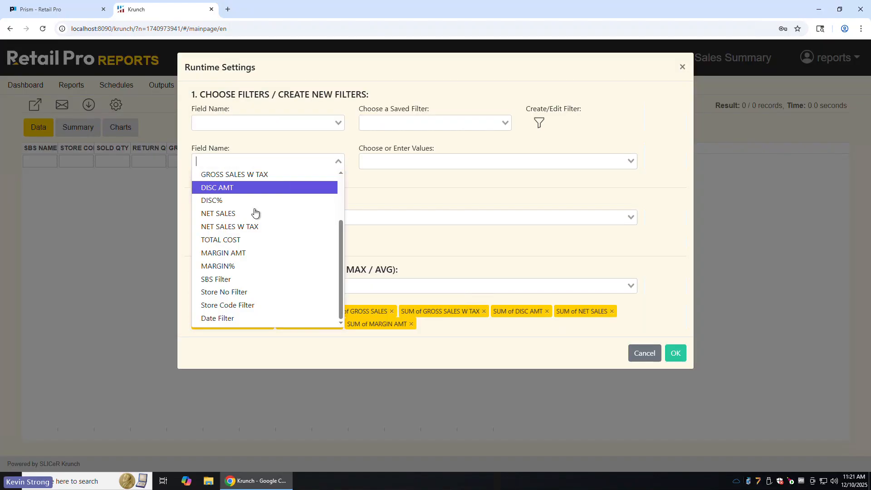
click(214, 320)
click(389, 162)
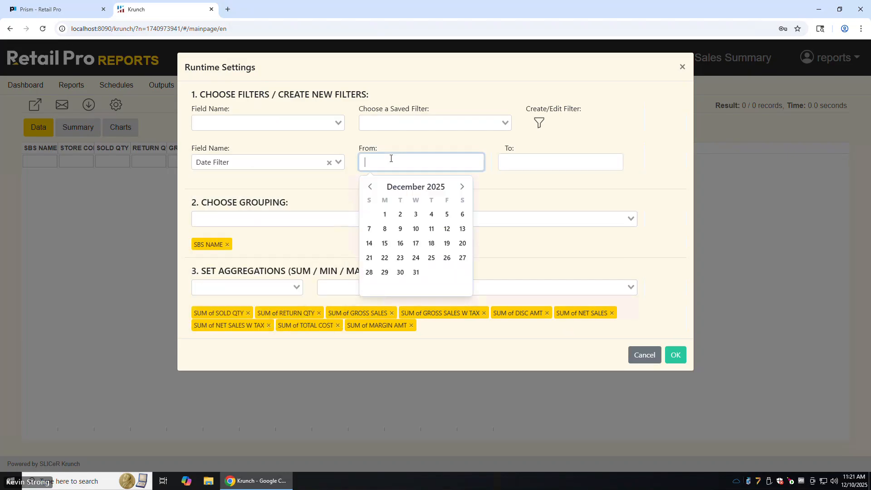
click(384, 215)
click(510, 163)
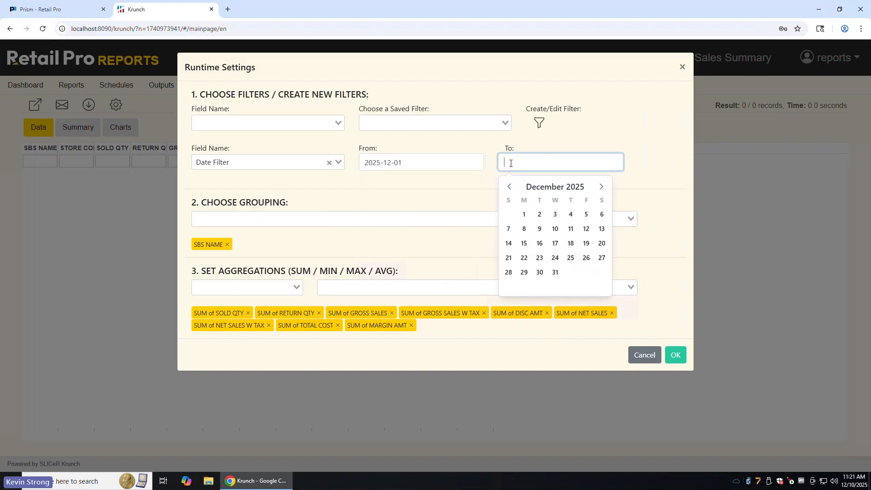
click(555, 229)
click(665, 163)
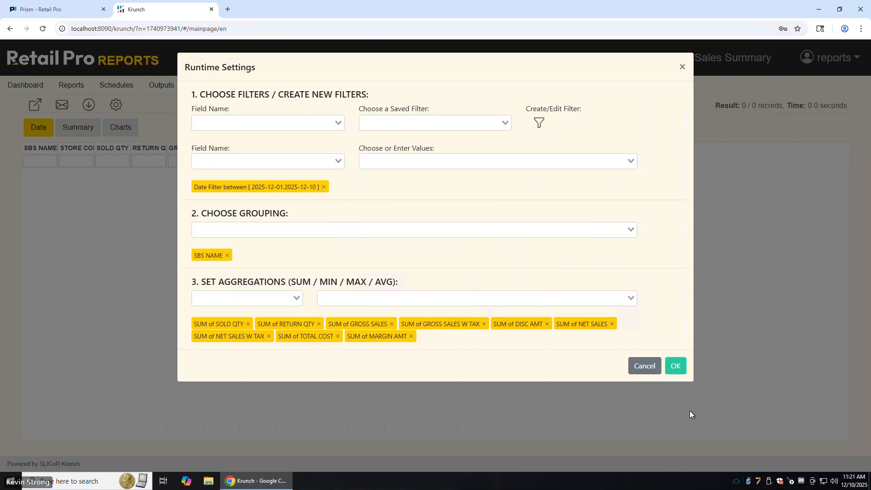
click(677, 366)
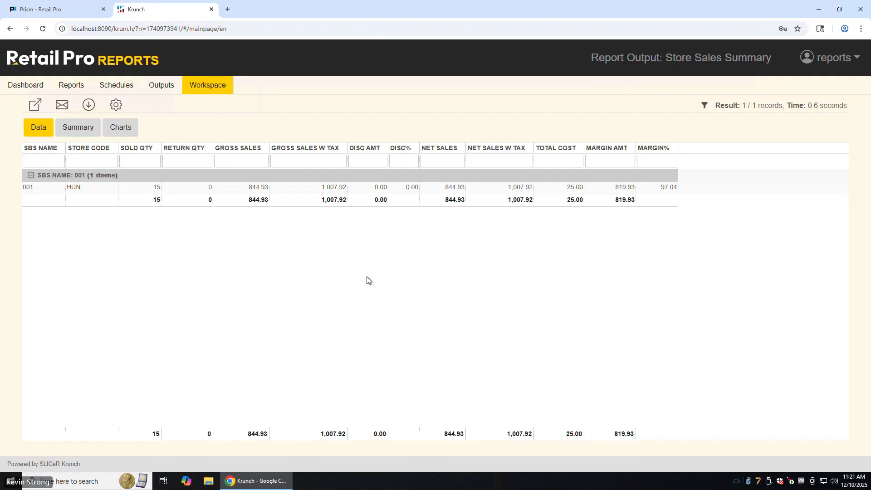
click(827, 63)
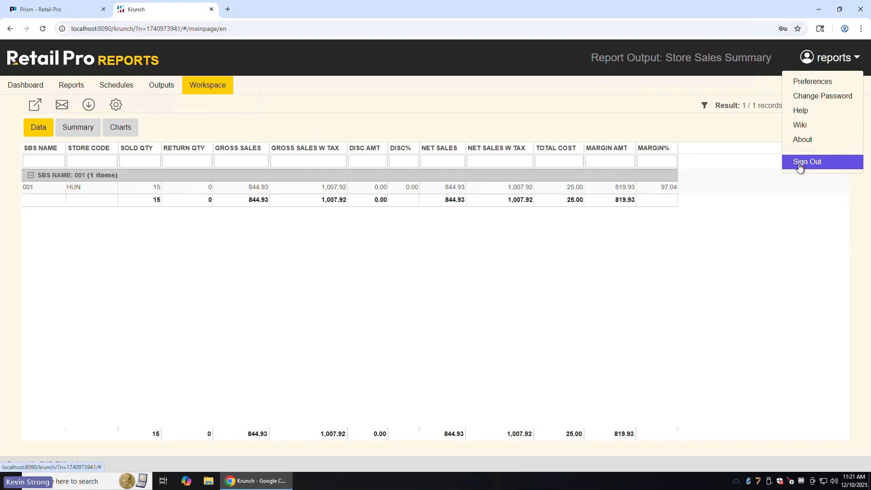
click(493, 294)
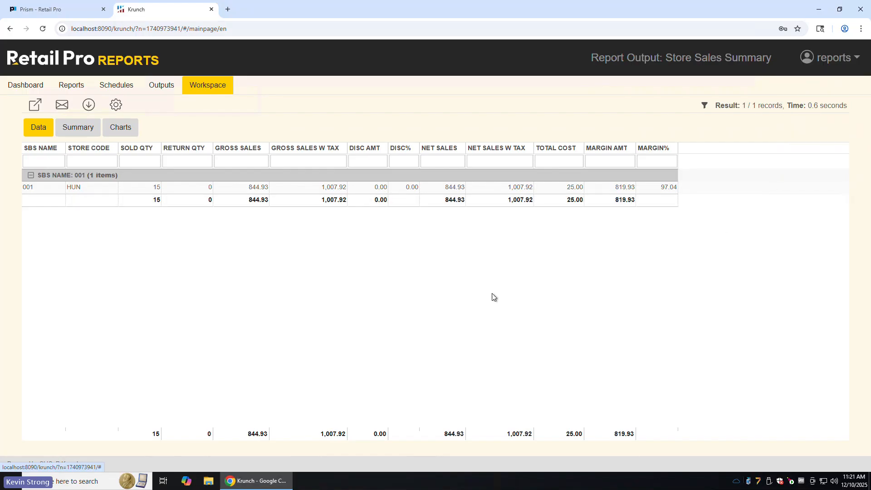
Step: Switch to Prism, examine the Comment 2 reference in the sale's transaction details, and close the details
click(43, 7)
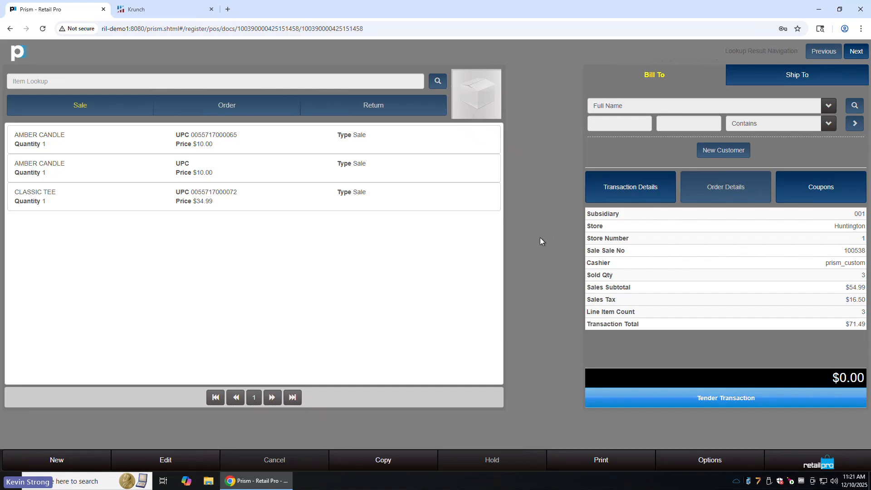
click(634, 194)
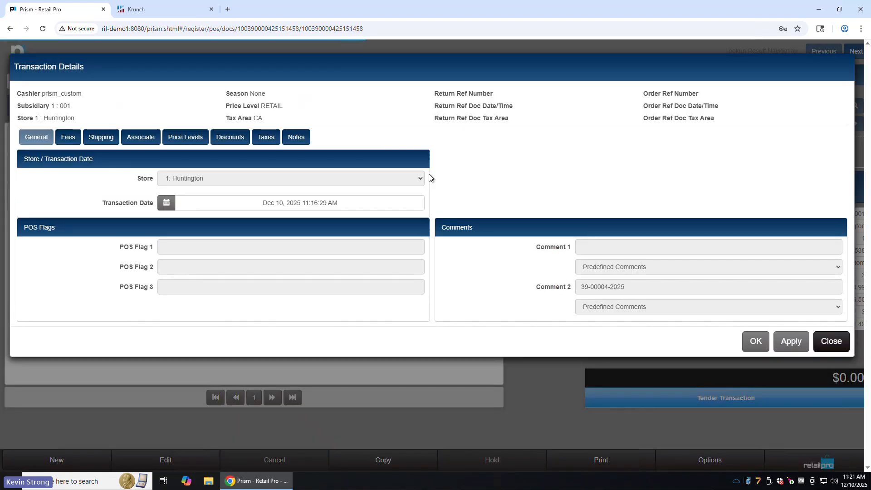
drag(633, 291, 566, 293)
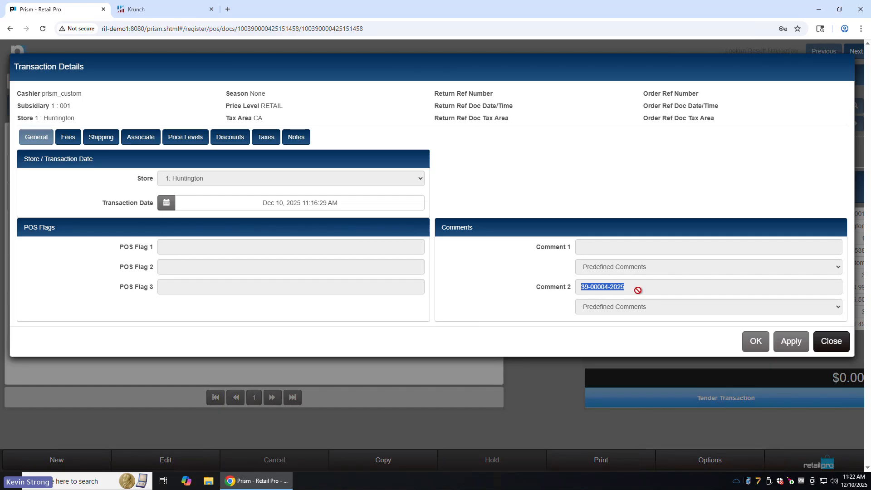
drag(609, 291, 566, 294)
click(831, 341)
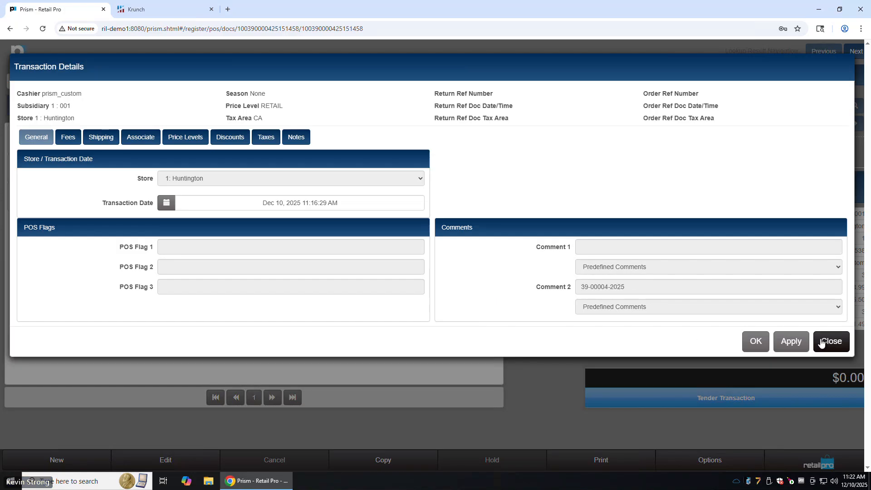